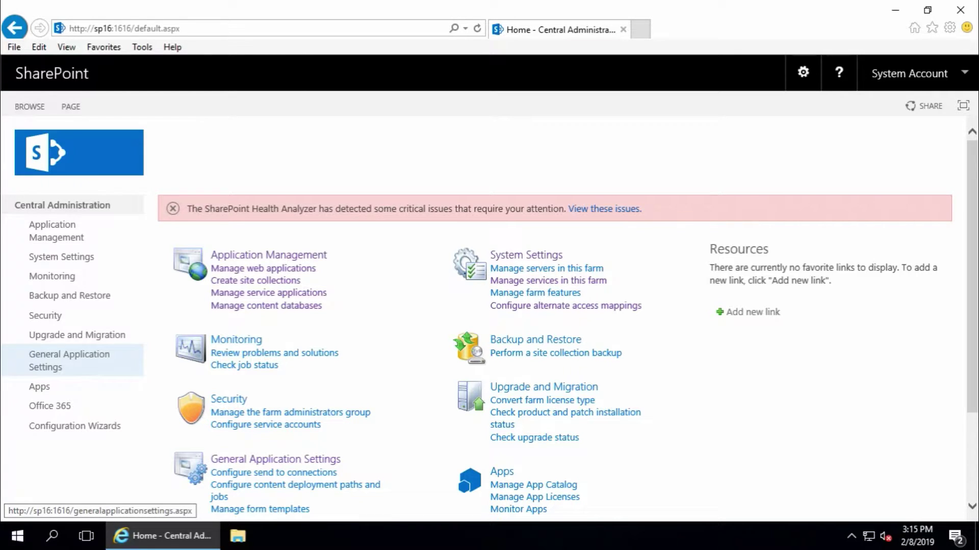
# In the site collection list, confirm demo2727 uses WSS_Content_2727 and demo2728 uses WSS_Content_2728
pyautogui.click(237, 272)
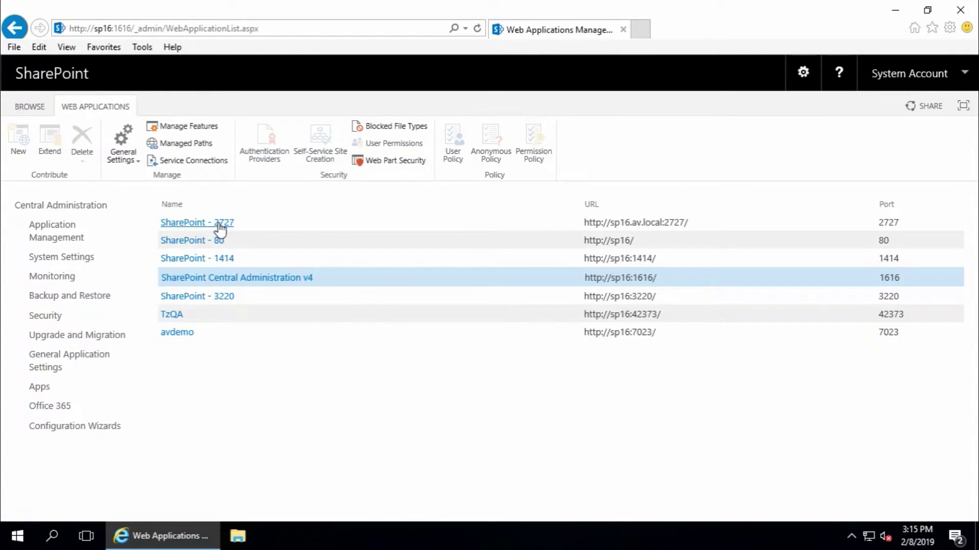
pyautogui.click(60, 232)
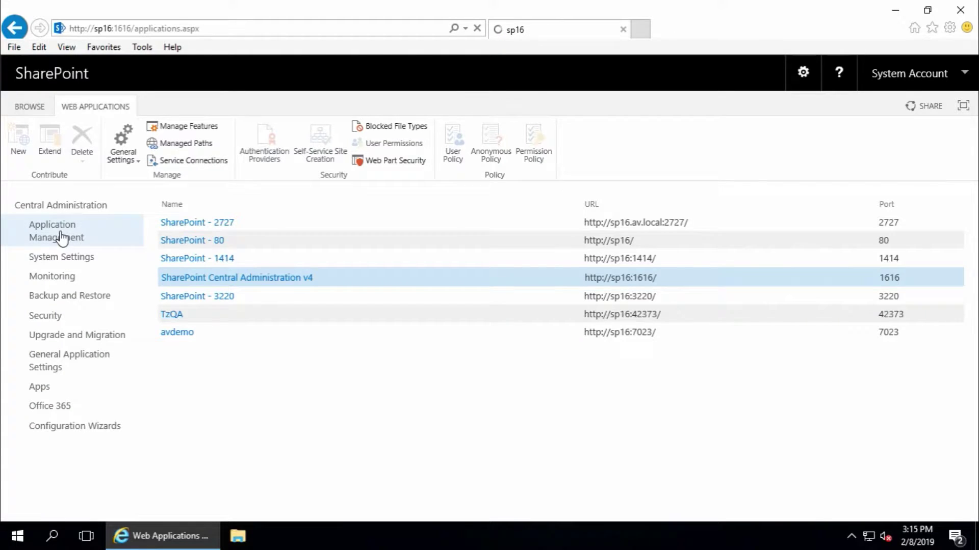
pyautogui.click(537, 285)
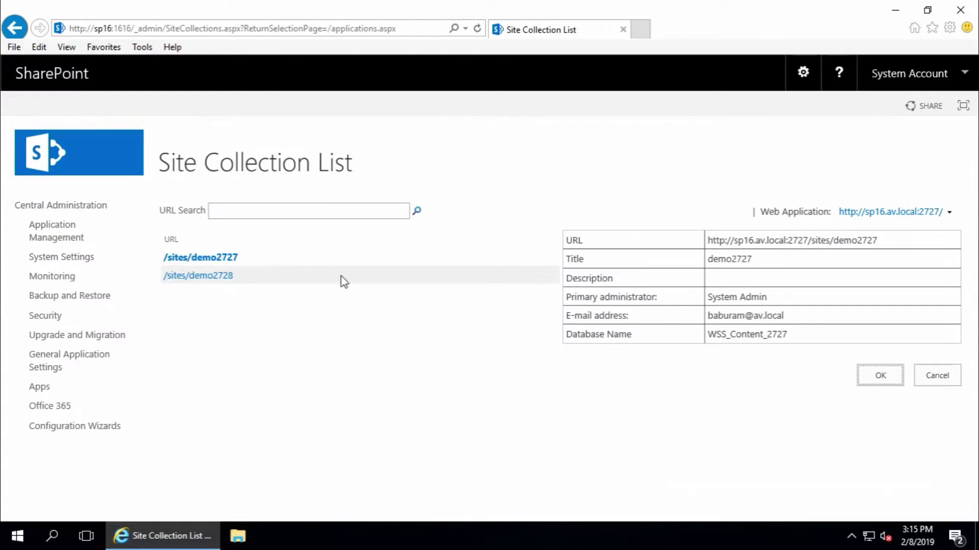
pyautogui.click(211, 259)
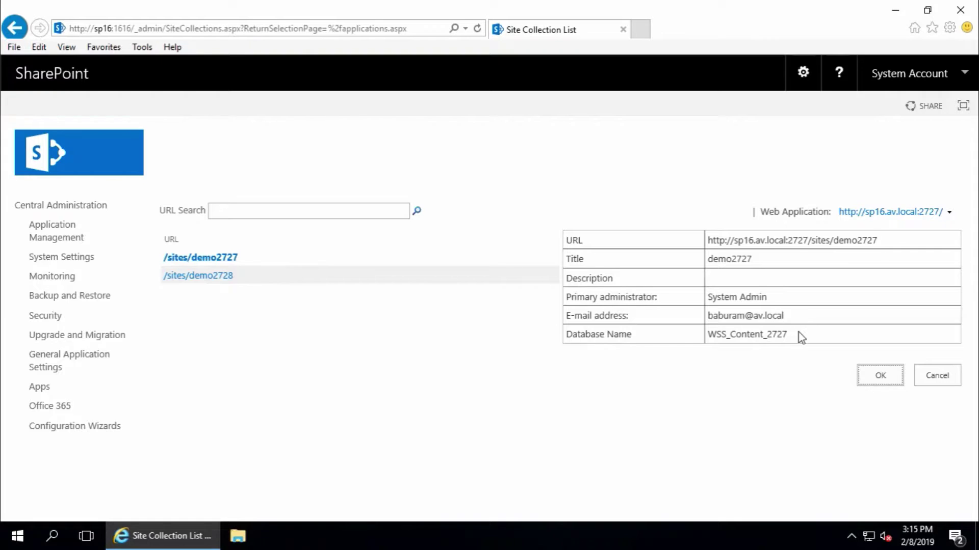
pyautogui.moveTo(787, 334); pyautogui.dragTo(703, 335)
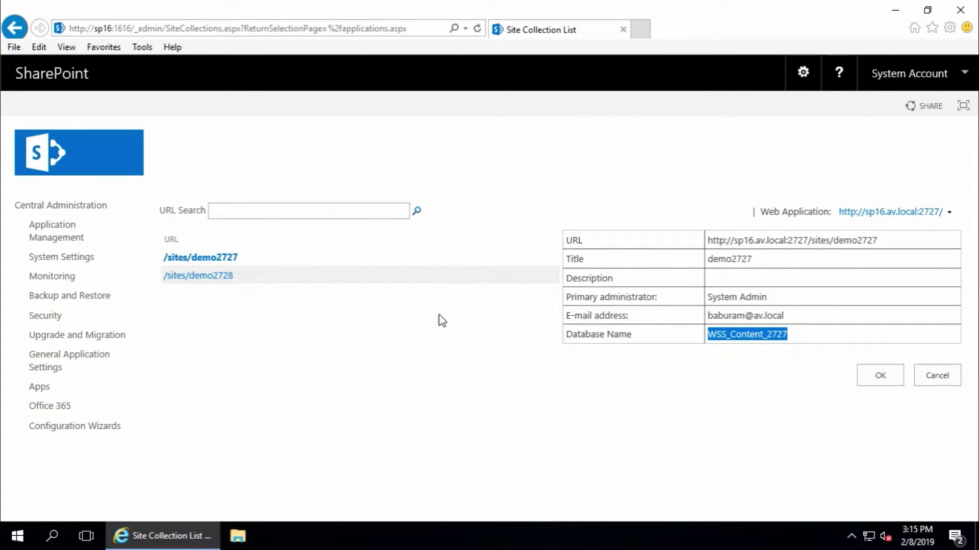
pyautogui.click(196, 279)
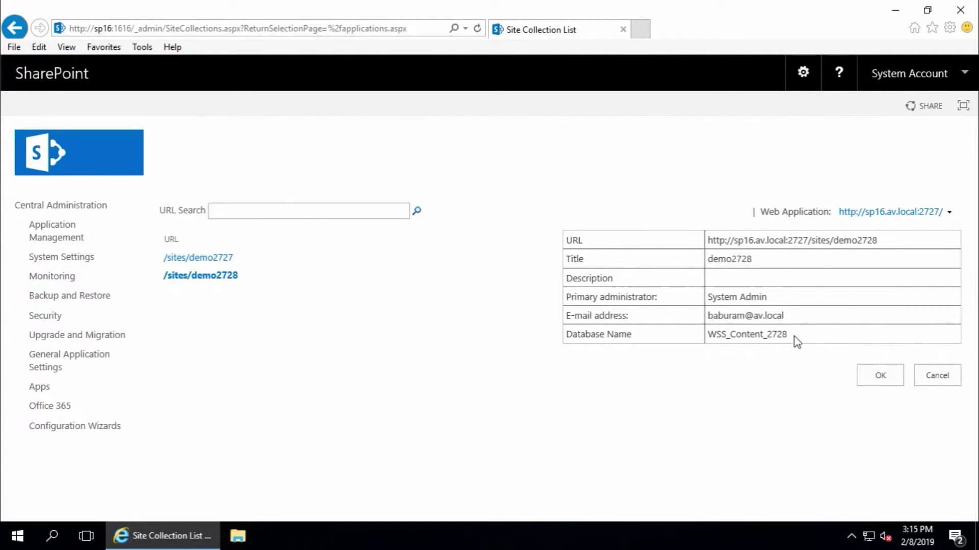
pyautogui.moveTo(791, 336); pyautogui.dragTo(696, 335)
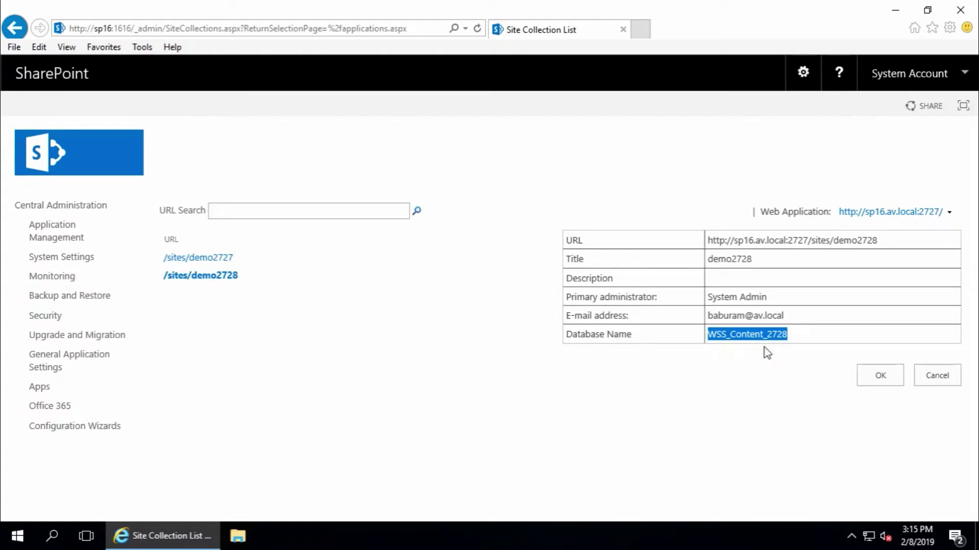
pyautogui.click(880, 376)
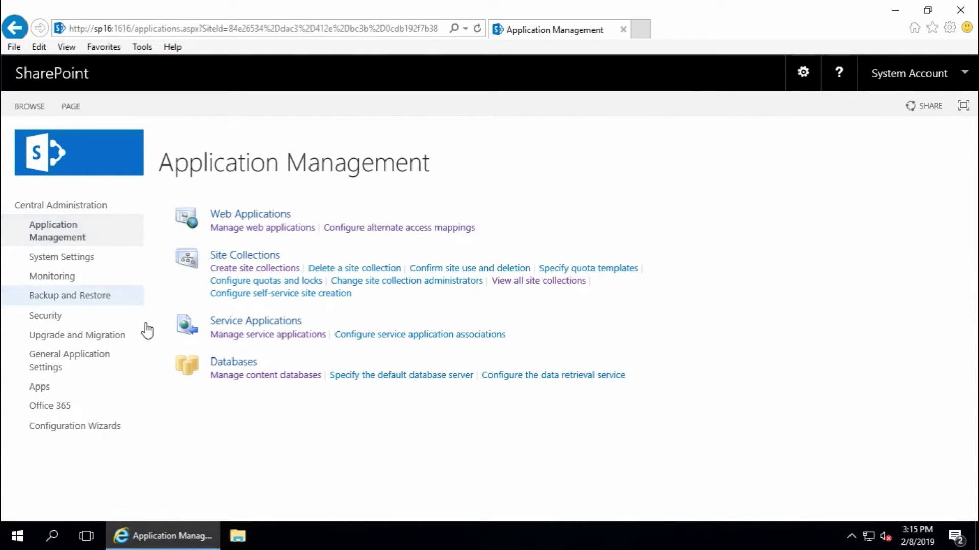
# Review both content databases, then reopen demo2728's details showing database WSS_Content_2728
pyautogui.click(277, 376)
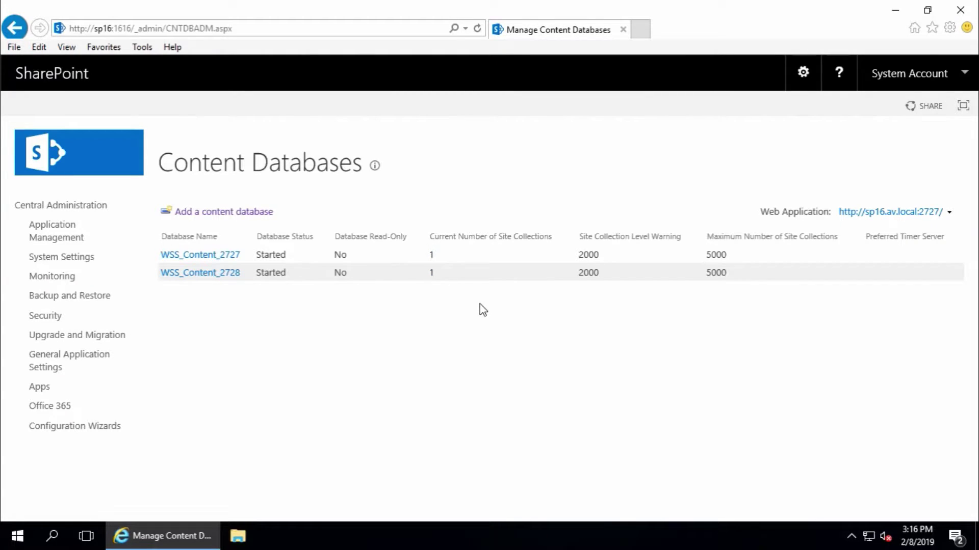
pyautogui.click(58, 236)
pyautogui.click(520, 283)
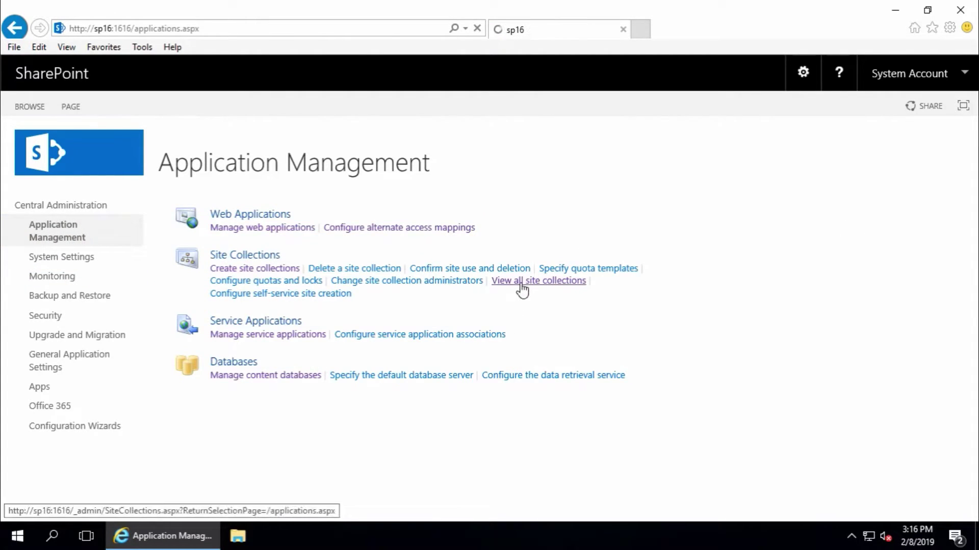
pyautogui.click(207, 277)
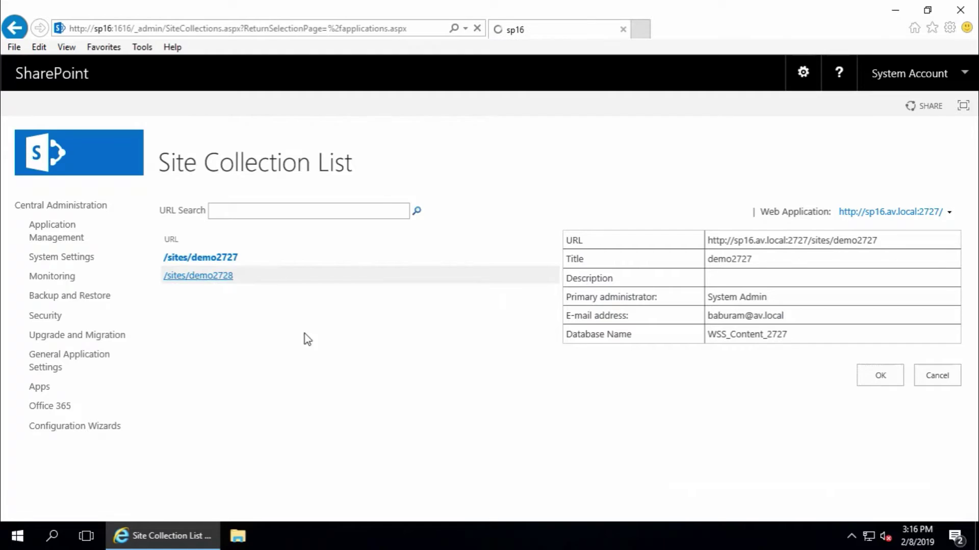
pyautogui.moveTo(788, 336); pyautogui.dragTo(713, 342)
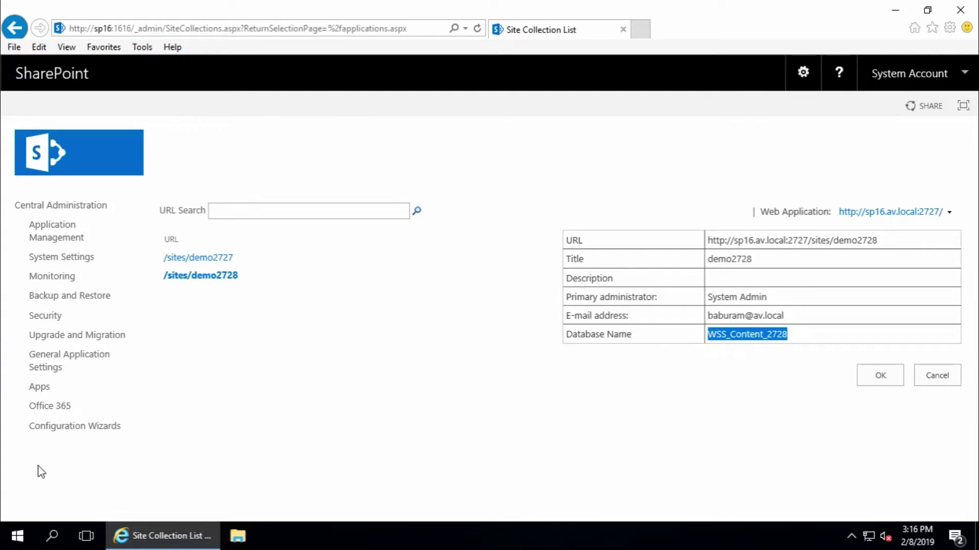
# Launch SharePoint 2016 Management Shell as administrator and autocomplete Move-SPSite at the prompt
pyautogui.click(18, 538)
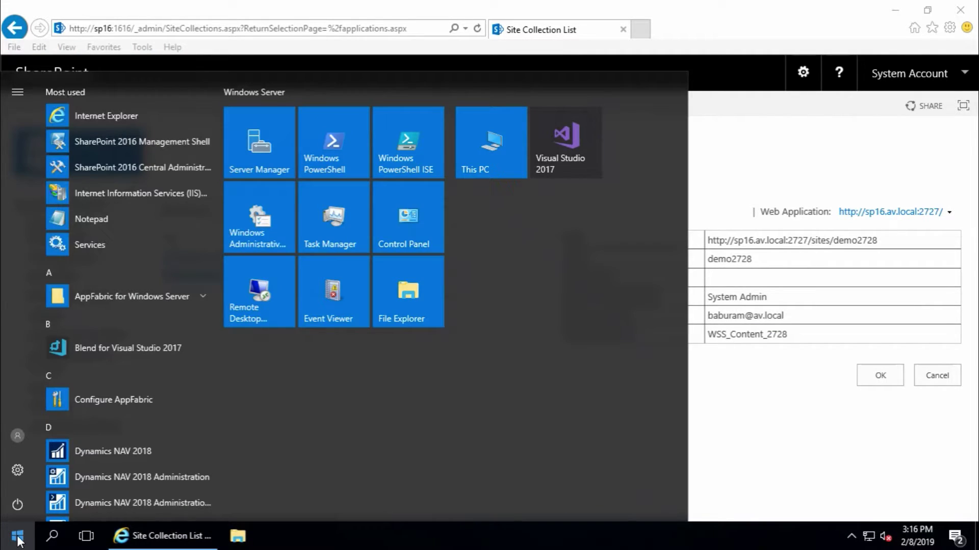
pyautogui.rightClick(139, 141)
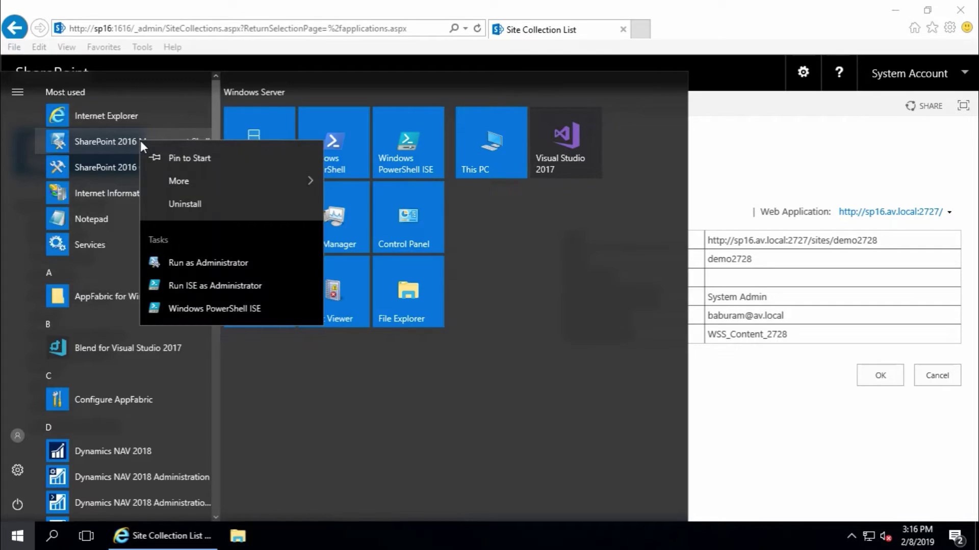
pyautogui.moveTo(184, 181)
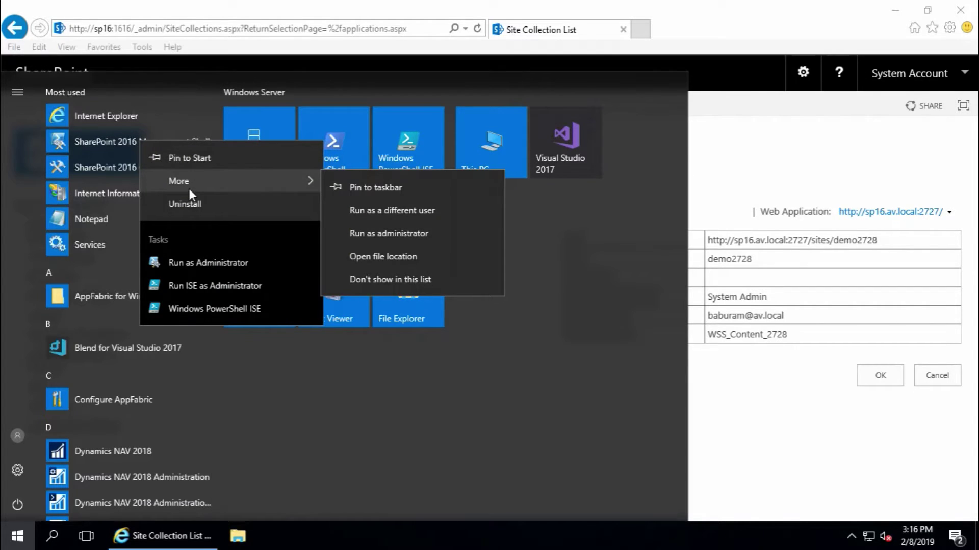
pyautogui.click(401, 234)
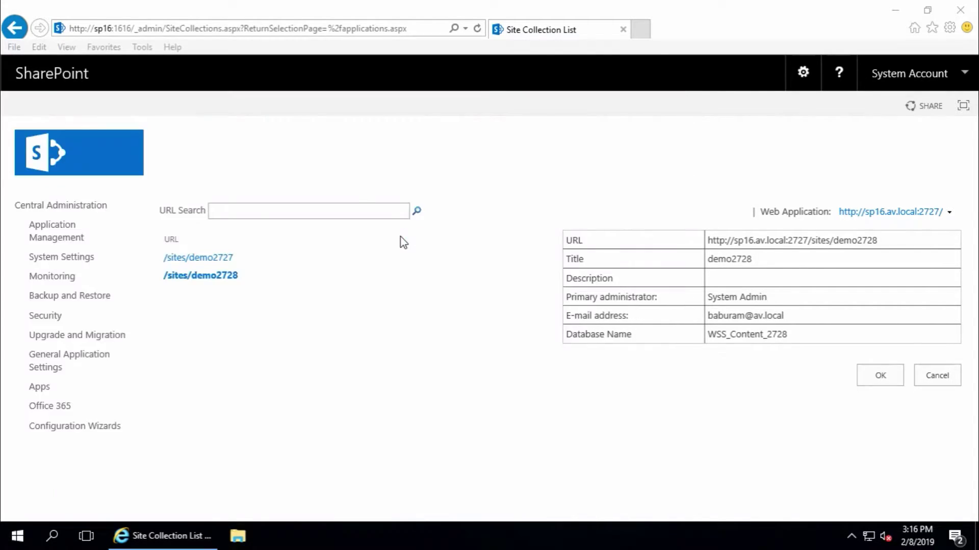
pyautogui.click(458, 368)
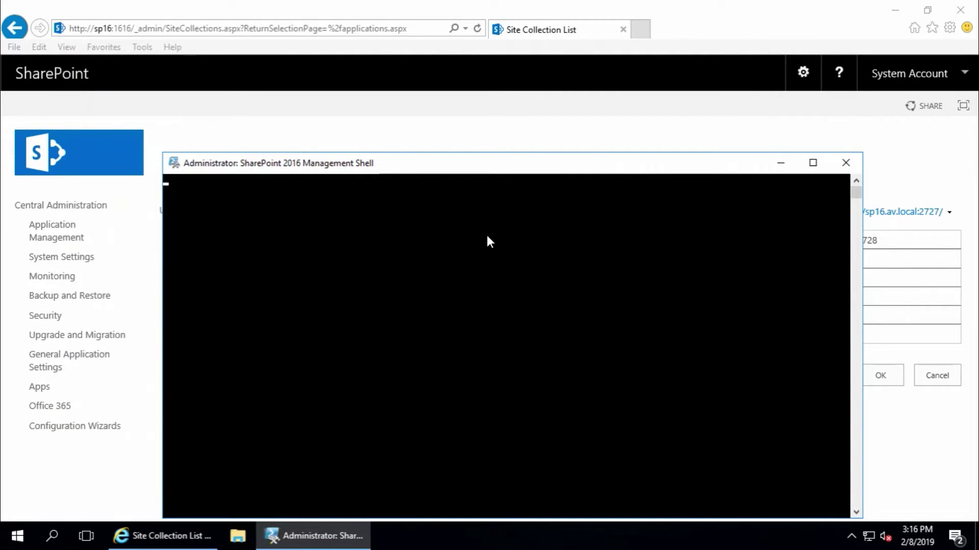
pyautogui.write('mo')
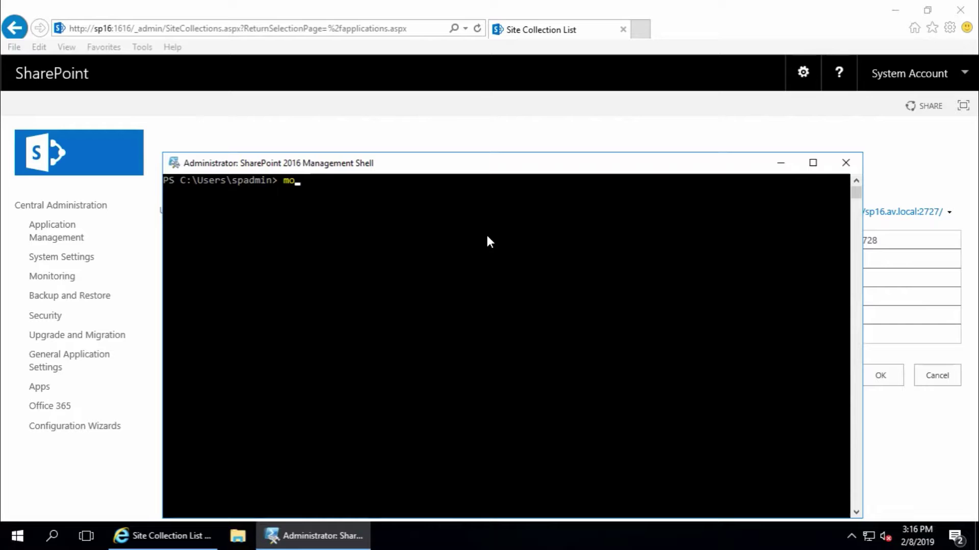
pyautogui.write('ve')
pyautogui.write('sps')
pyautogui.write('i')
pyautogui.press('Tab')
# Copy the demo2728 site URL from Central Administration and paste it after Move-SPSite
pyautogui.click(366, 263)
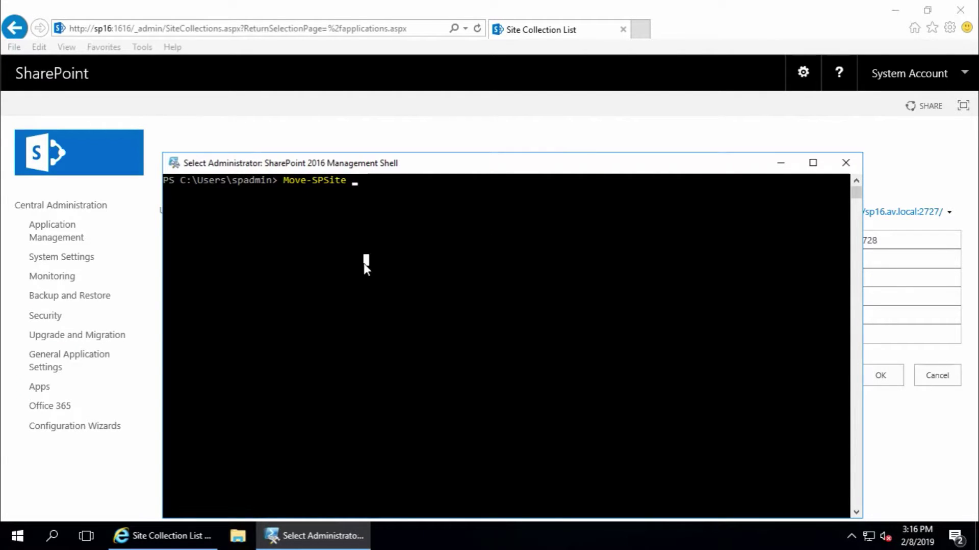
pyautogui.click(659, 129)
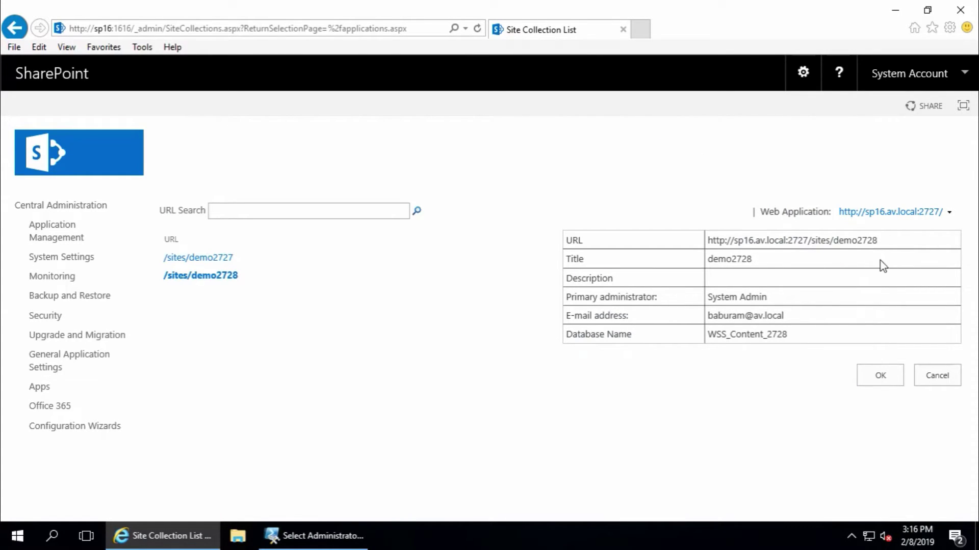
pyautogui.moveTo(879, 240); pyautogui.dragTo(706, 240)
pyautogui.rightClick(723, 245)
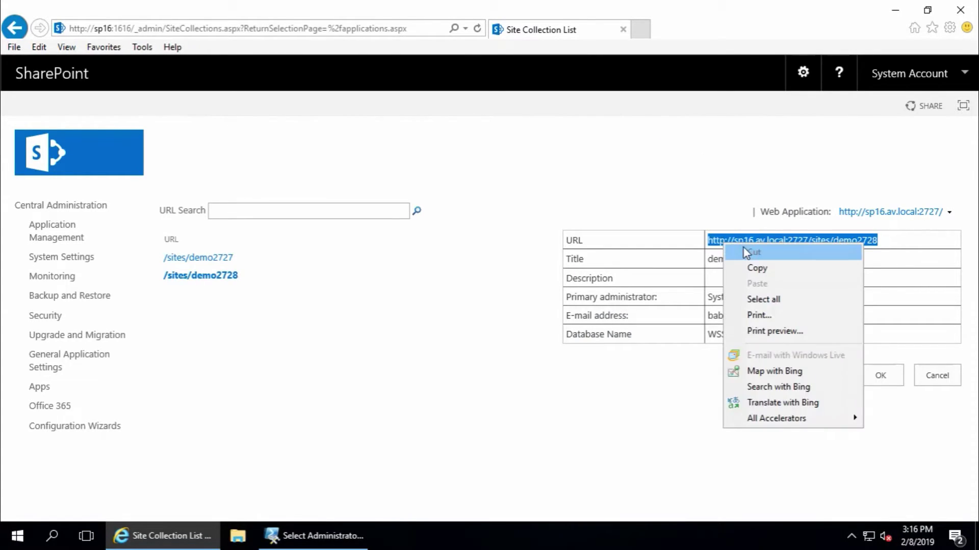
pyautogui.click(744, 267)
pyautogui.click(314, 536)
pyautogui.rightClick(373, 197)
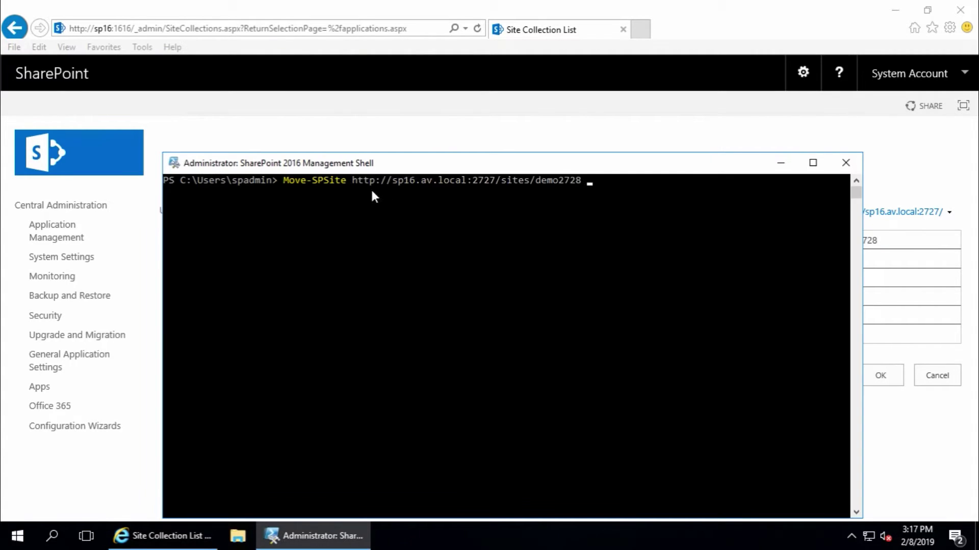
# Add -DestinationDatabase WSS_Content_2727, run the command and confirm the move with Y
pyautogui.moveTo(560, 163); pyautogui.dragTo(558, 226)
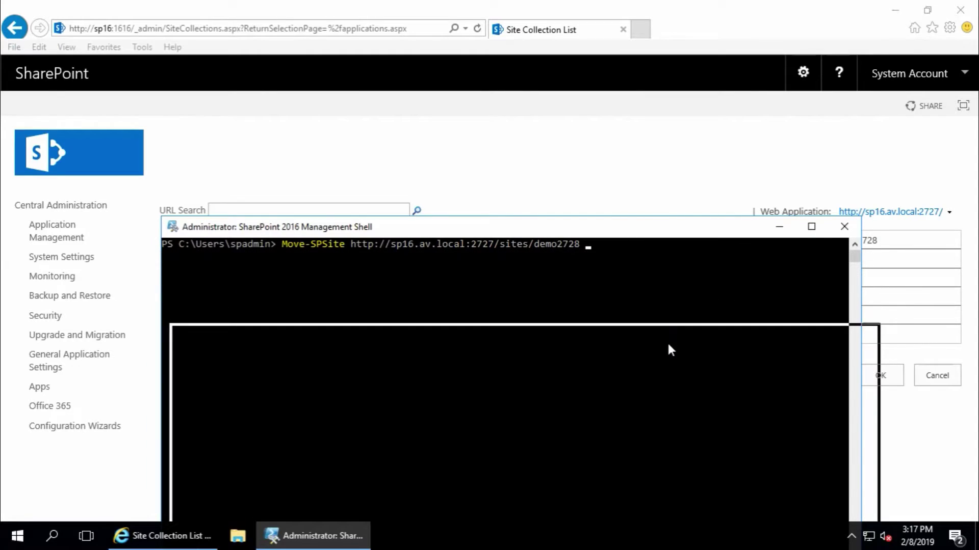
pyautogui.moveTo(654, 230); pyautogui.dragTo(666, 341)
pyautogui.click(209, 264)
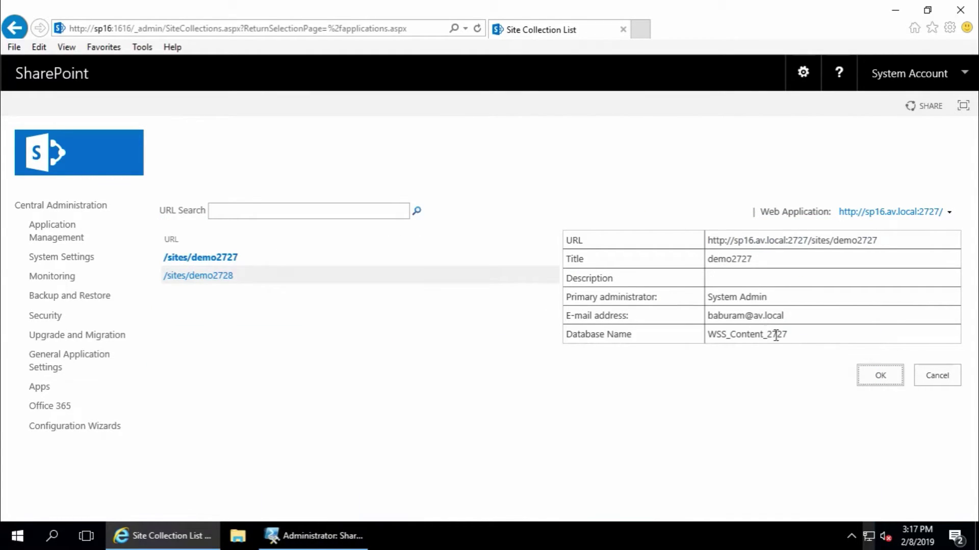
pyautogui.moveTo(793, 337); pyautogui.dragTo(718, 339)
pyautogui.rightClick(723, 338)
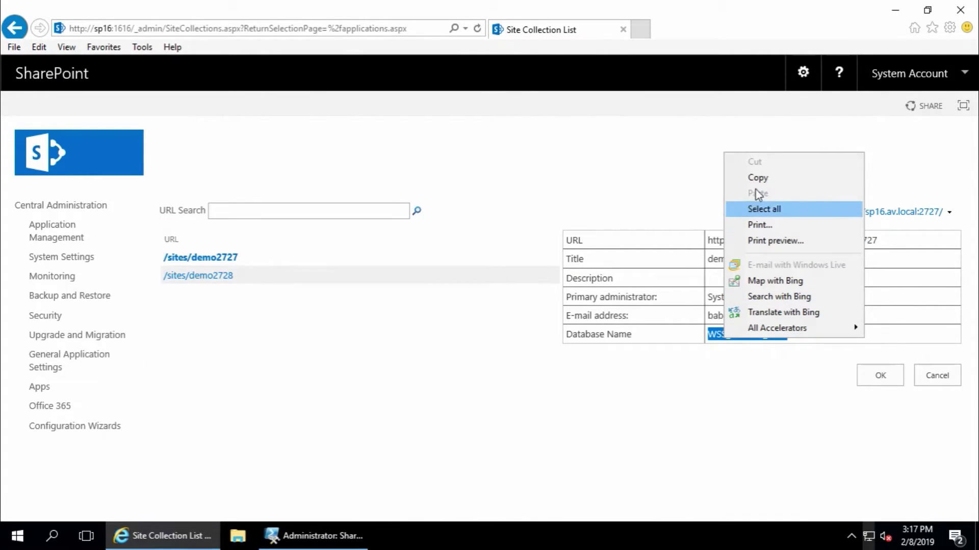
pyautogui.click(754, 177)
pyautogui.click(306, 538)
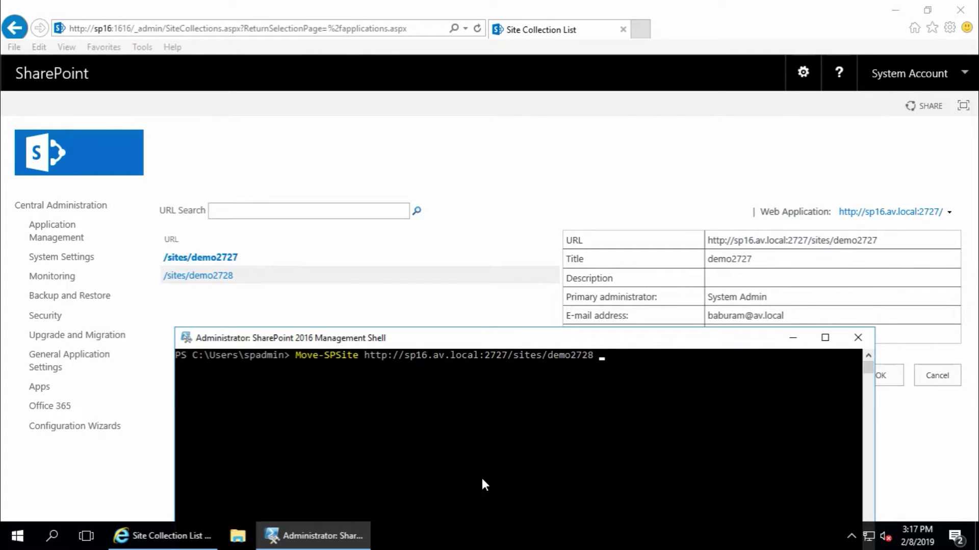
pyautogui.write('-De')
pyautogui.write('sti')
pyautogui.press('Tab')
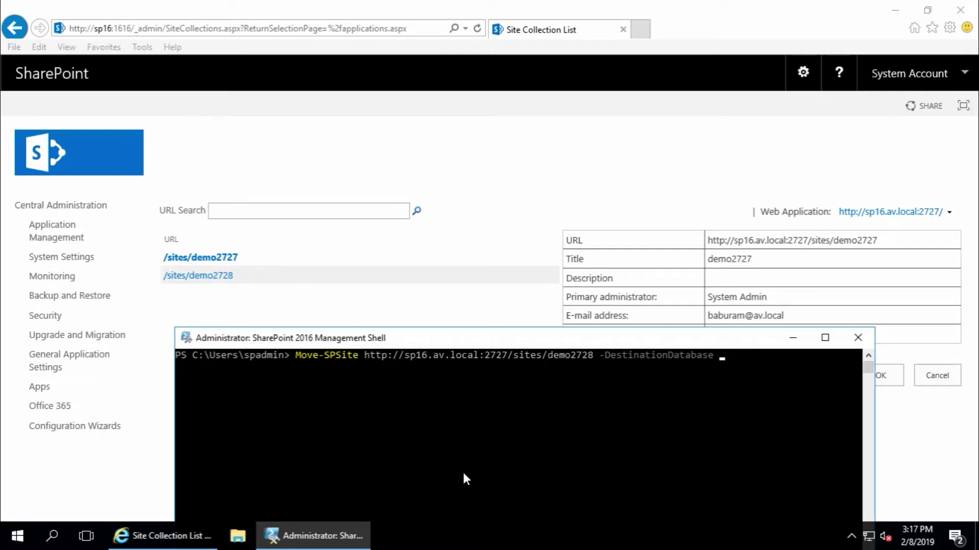
pyautogui.write('WSS_Content_2727')
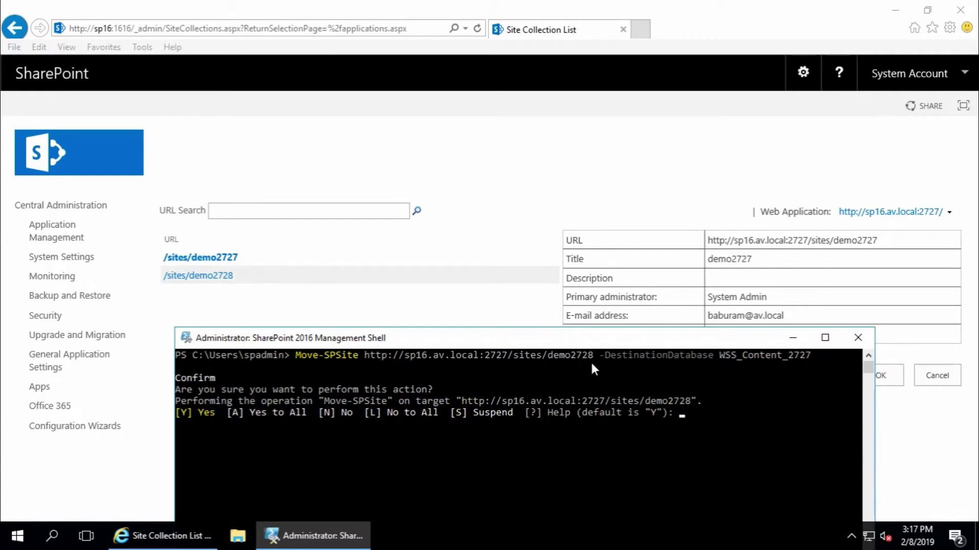
pyautogui.write('  Confirm Are y')
pyautogui.press('Return')
pyautogui.moveTo(600, 343); pyautogui.dragTo(579, 140)
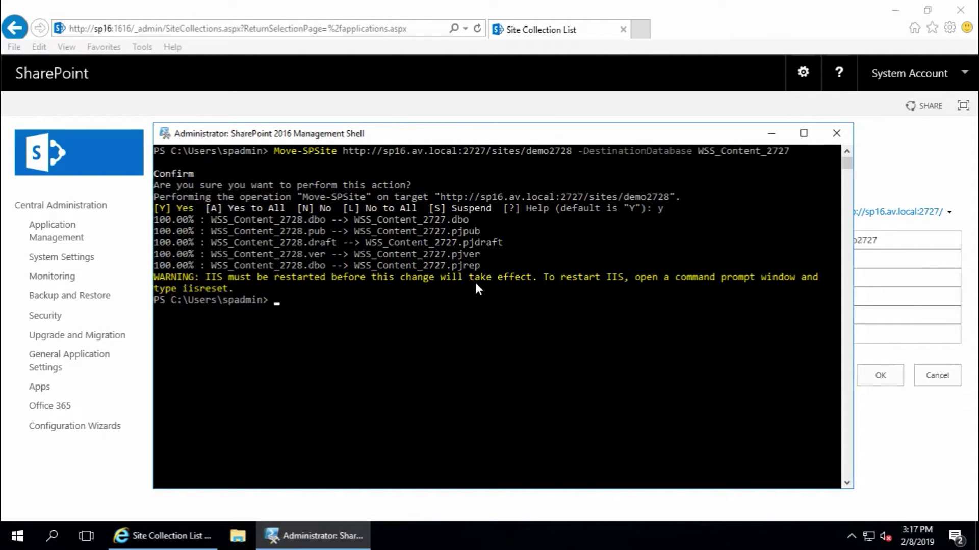
# Open Command Prompt as administrator from the Start menu search
pyautogui.click(17, 539)
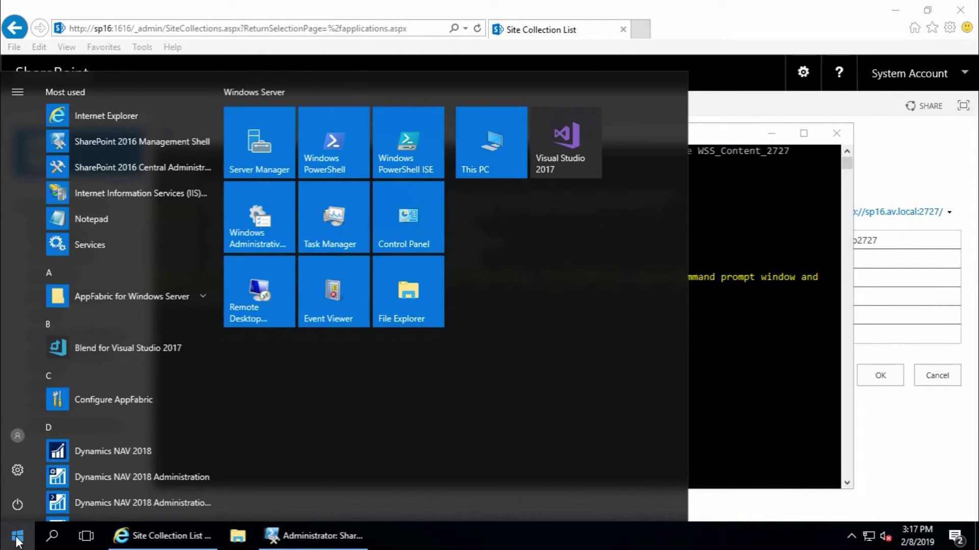
pyautogui.write('cmd')
pyautogui.rightClick(132, 114)
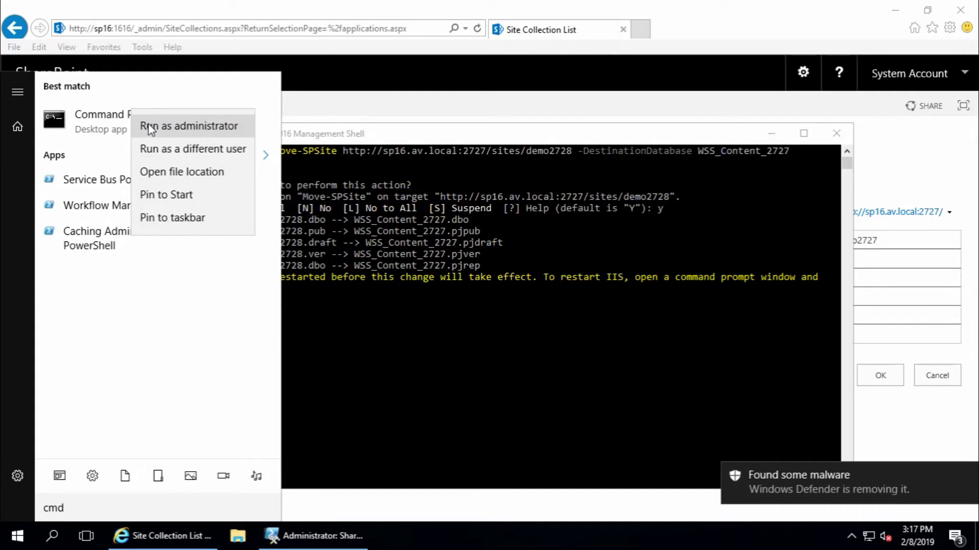
pyautogui.click(150, 126)
pyautogui.click(379, 352)
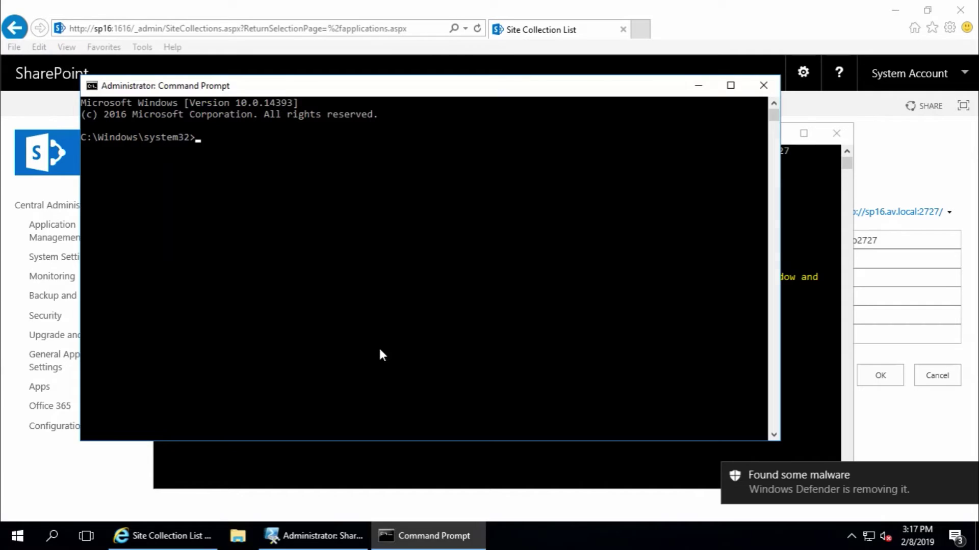
pyautogui.write('iis')
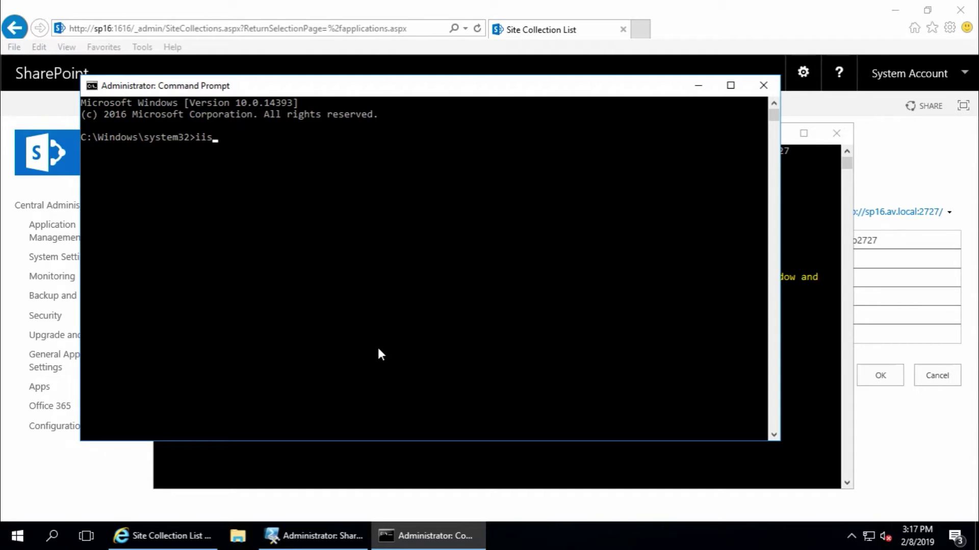
pyautogui.write('rest')
# Run iisreset, correcting the initial typo, to restart Internet services
pyautogui.press('Return')
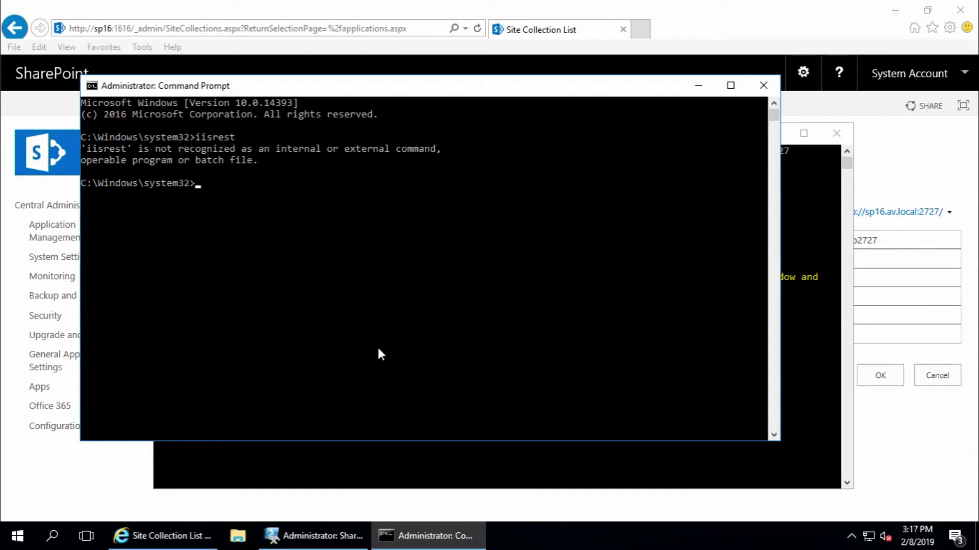
pyautogui.press('Up')
pyautogui.write('i')
pyautogui.write('i')
pyautogui.press('Escape')
pyautogui.write('iisrese')
pyautogui.write('t')
pyautogui.press('Return')
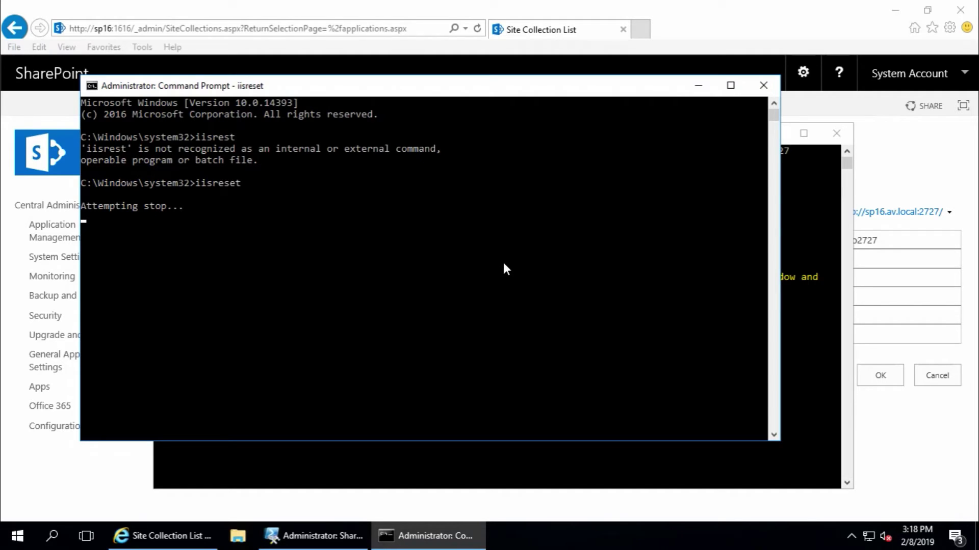
# Refresh the site collection list and confirm demo2727 and demo2728 both show WSS_Content_2727
pyautogui.click(477, 29)
pyautogui.click(532, 342)
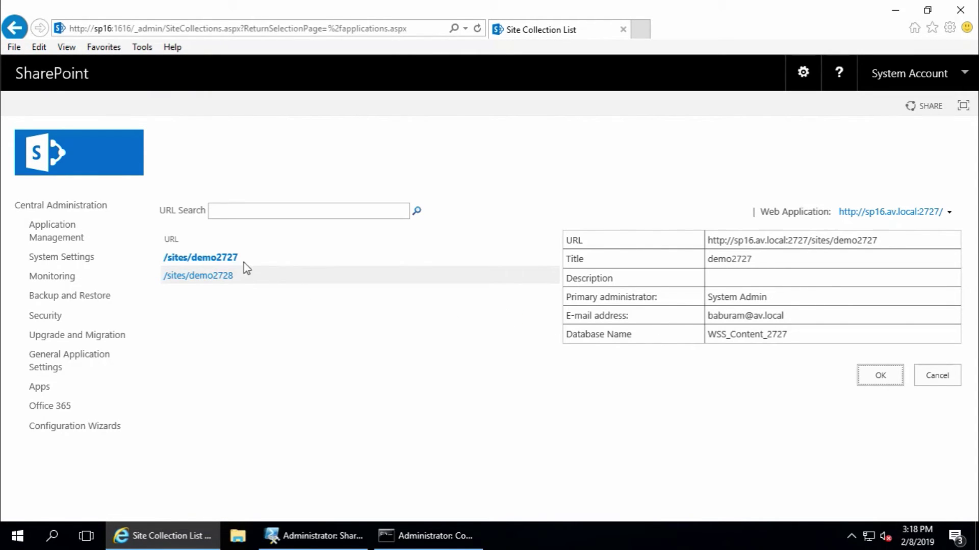
pyautogui.click(229, 260)
pyautogui.moveTo(790, 336); pyautogui.dragTo(707, 336)
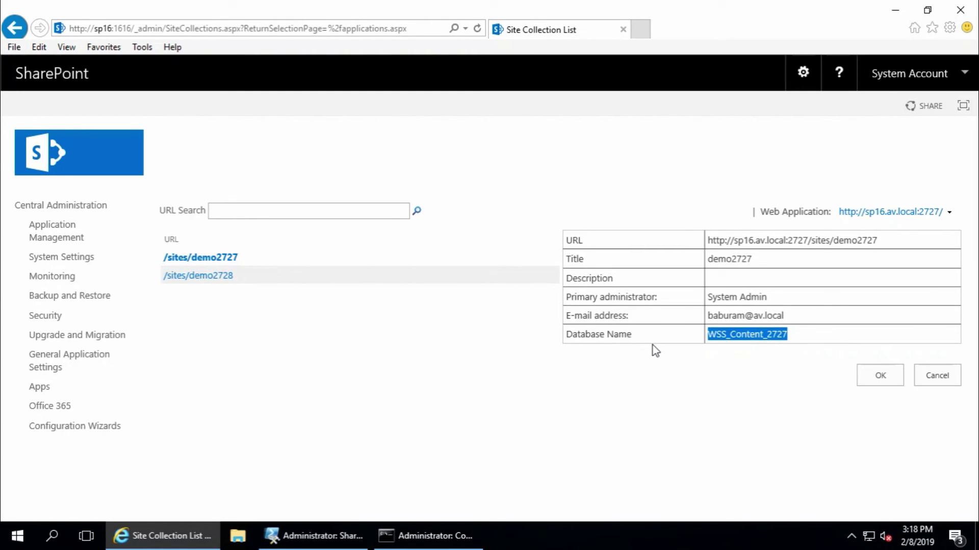
pyautogui.click(216, 278)
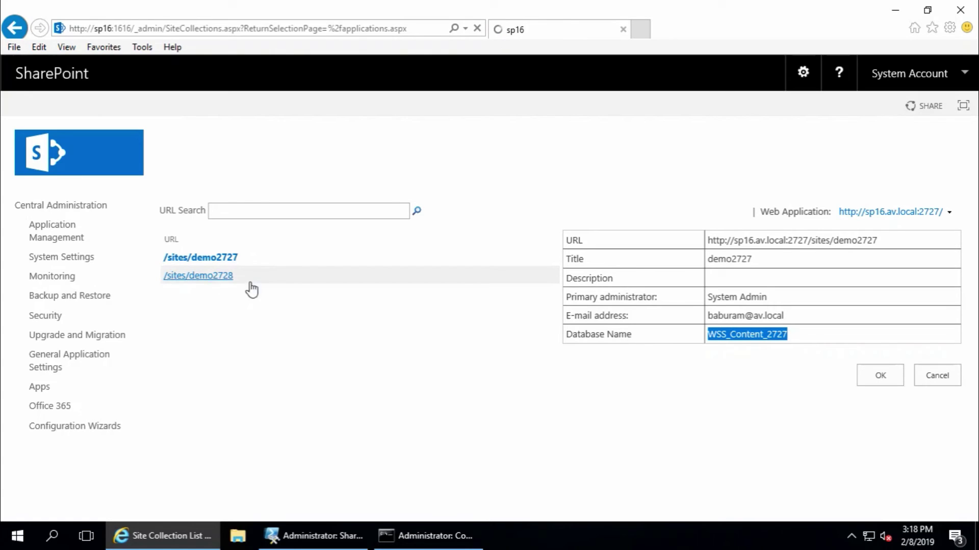
pyautogui.moveTo(788, 334); pyautogui.dragTo(707, 336)
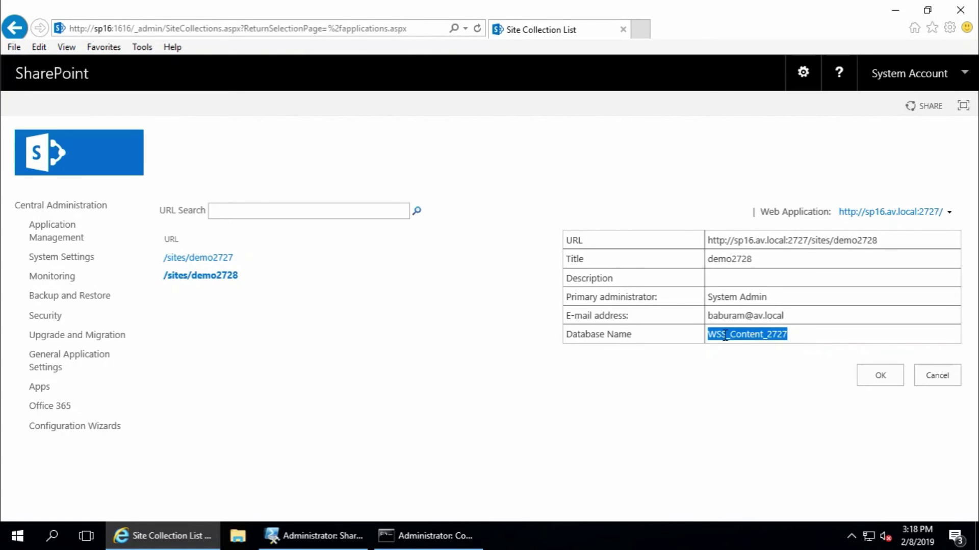
# On the Content Databases page, check WSS_Content_2727 has 2 site collections and WSS_Content_2728 has 0
pyautogui.click(64, 239)
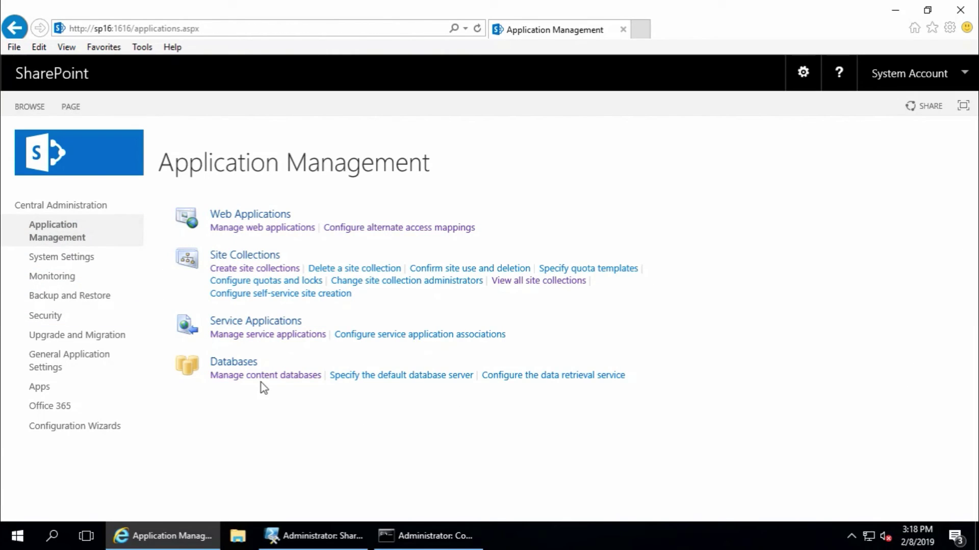
pyautogui.click(263, 377)
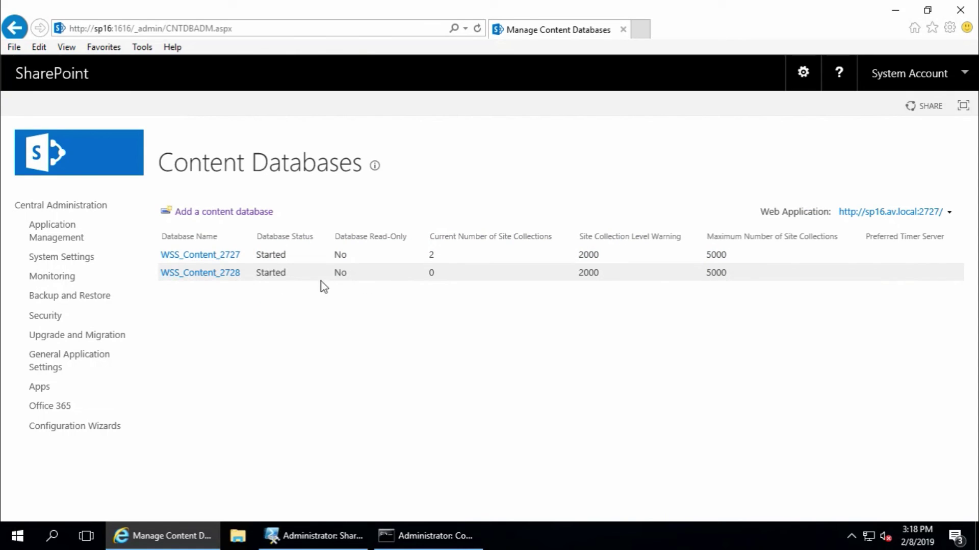
pyautogui.doubleClick(431, 273)
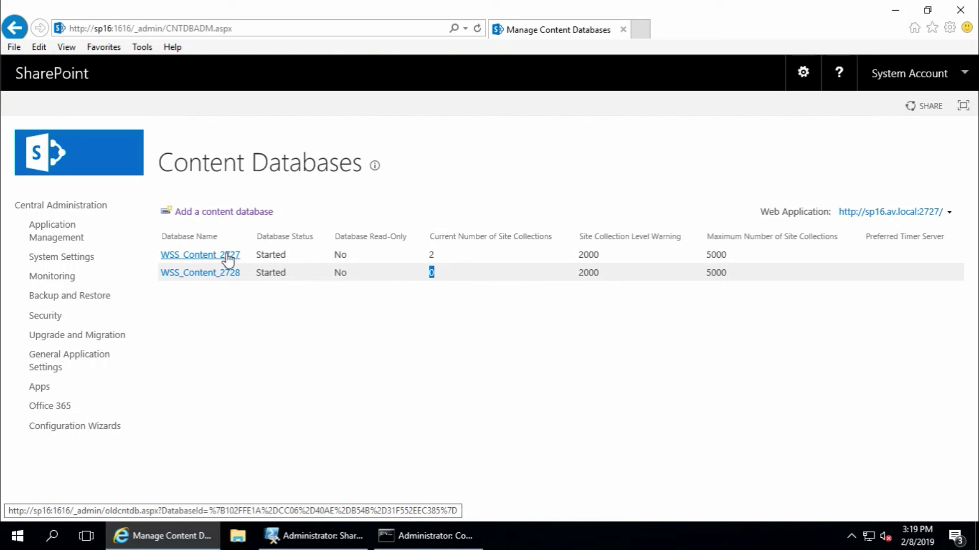
pyautogui.click(429, 256)
pyautogui.moveTo(431, 256); pyautogui.dragTo(455, 258)
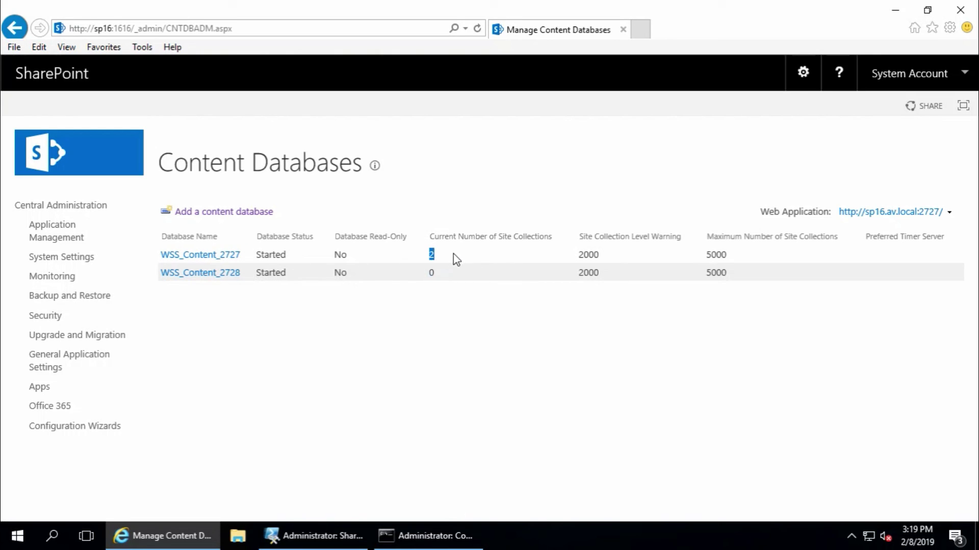
pyautogui.click(461, 260)
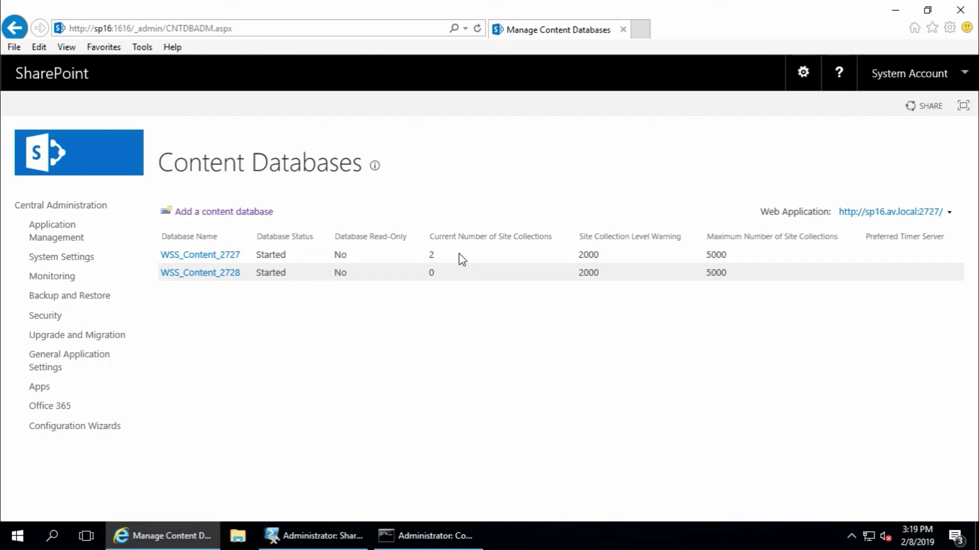